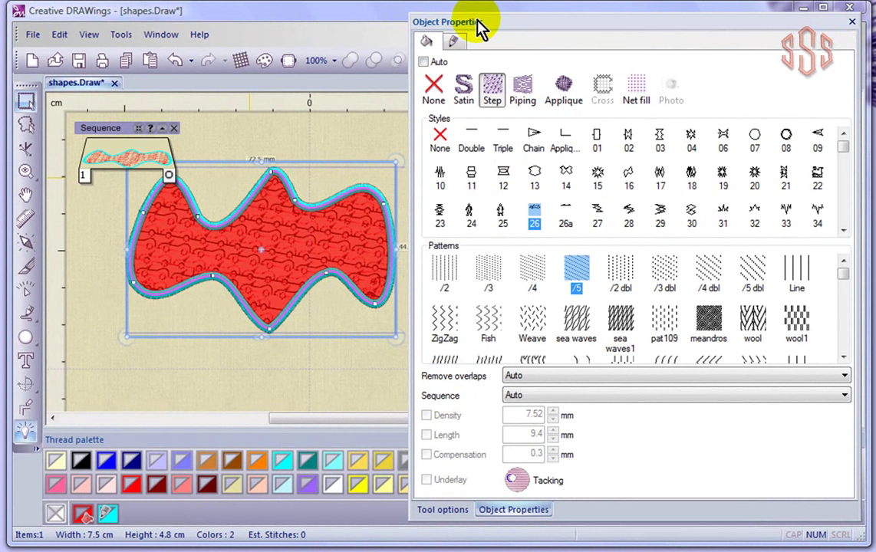
Dock the floating Object Properties panel beside the canvas and narrow it to enlarge the work area
{"action": "left_click_drag", "start_coordinate": [508, 21], "coordinate": [841, 307]}
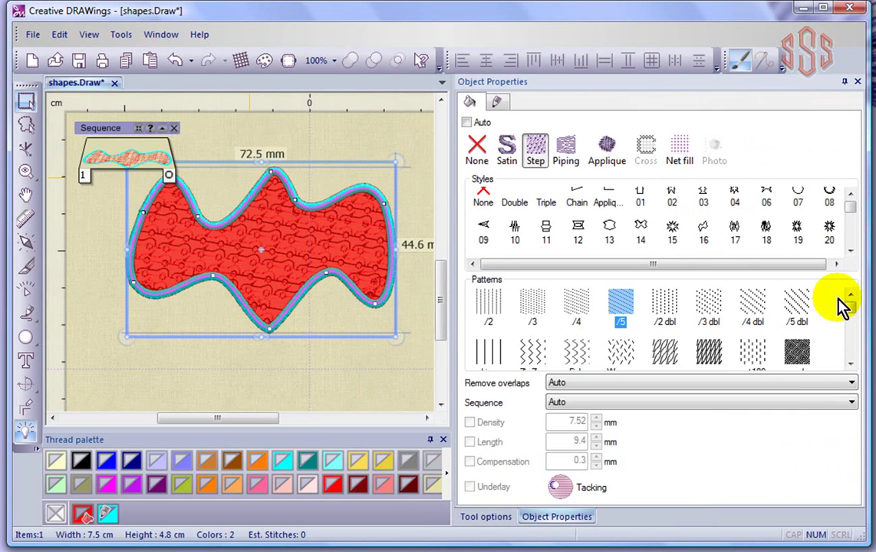
{"action": "left_click_drag", "start_coordinate": [455, 214], "coordinate": [678, 225]}
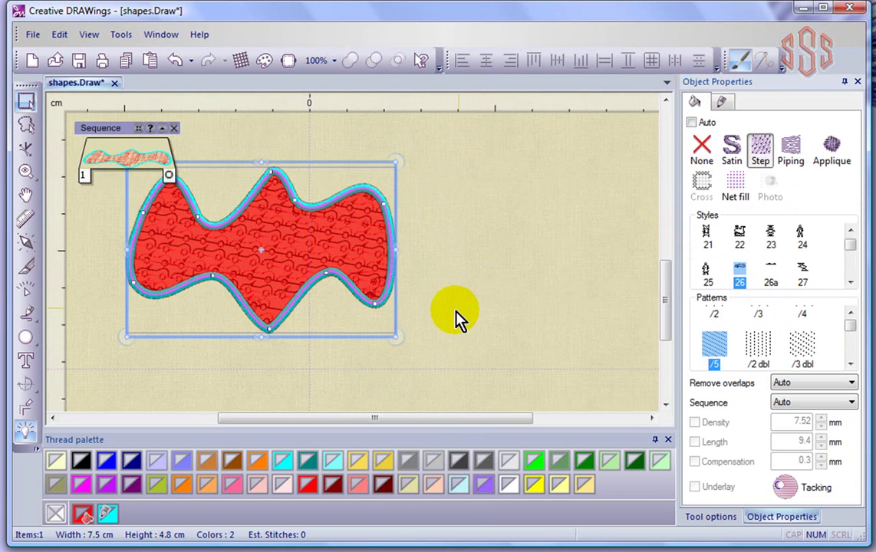
Delete the red wavy shape from the canvas
{"action": "left_click", "coordinate": [23, 105]}
{"action": "left_click", "coordinate": [344, 260]}
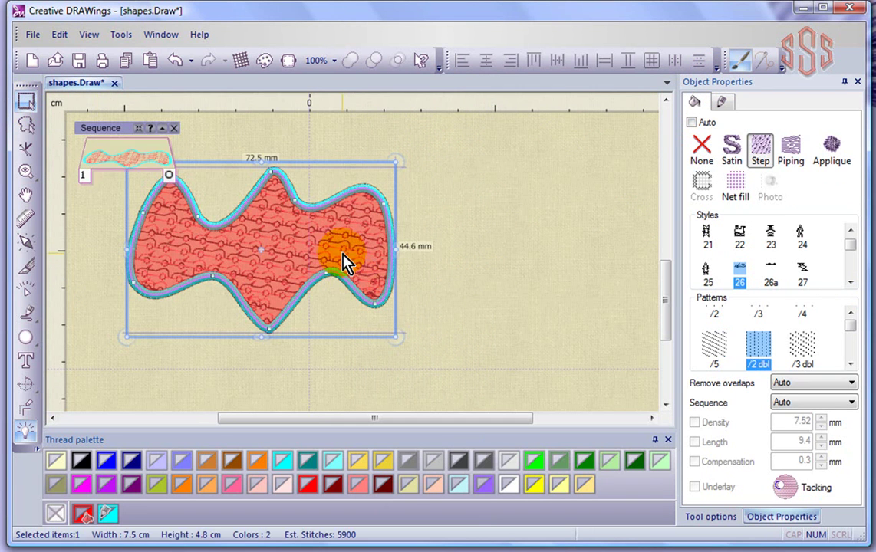
{"action": "key", "text": "Delete"}
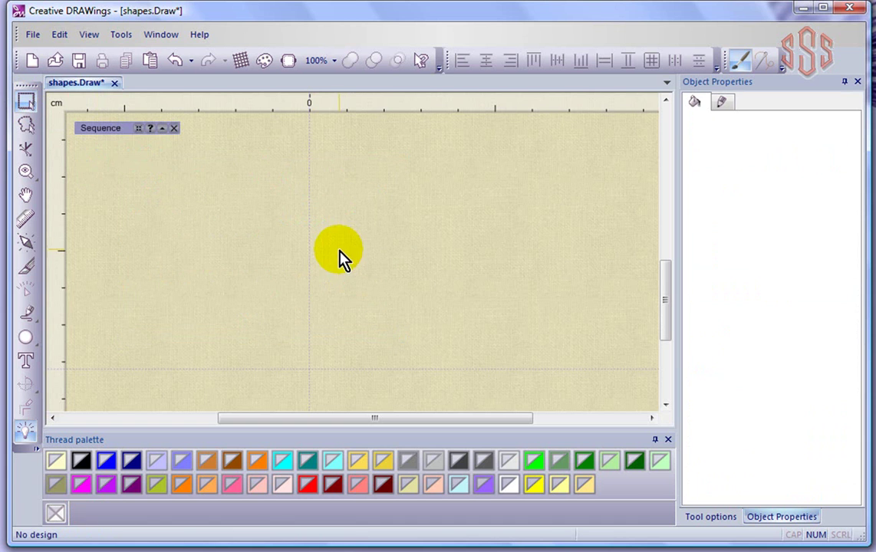
Draw two partly overlapping ellipses, about 53 × 36 mm and about 53 × 34 mm, with the second overlapping the first's lower right
{"action": "left_click", "coordinate": [24, 339]}
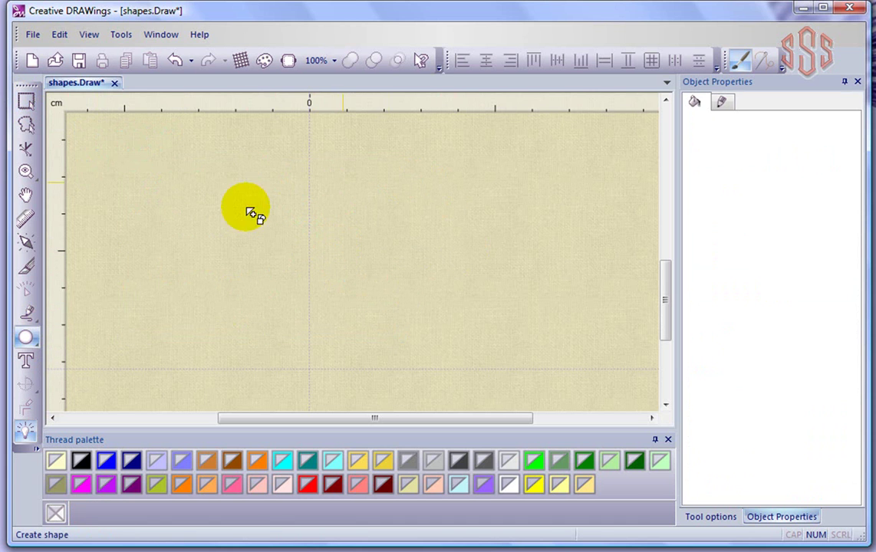
{"action": "left_click", "coordinate": [175, 176]}
{"action": "left_click", "coordinate": [367, 304]}
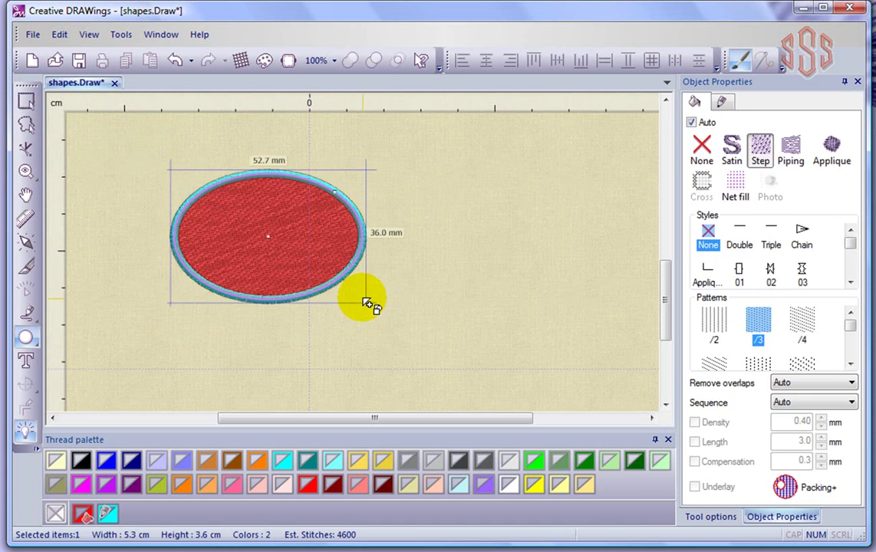
{"action": "left_click", "coordinate": [477, 231]}
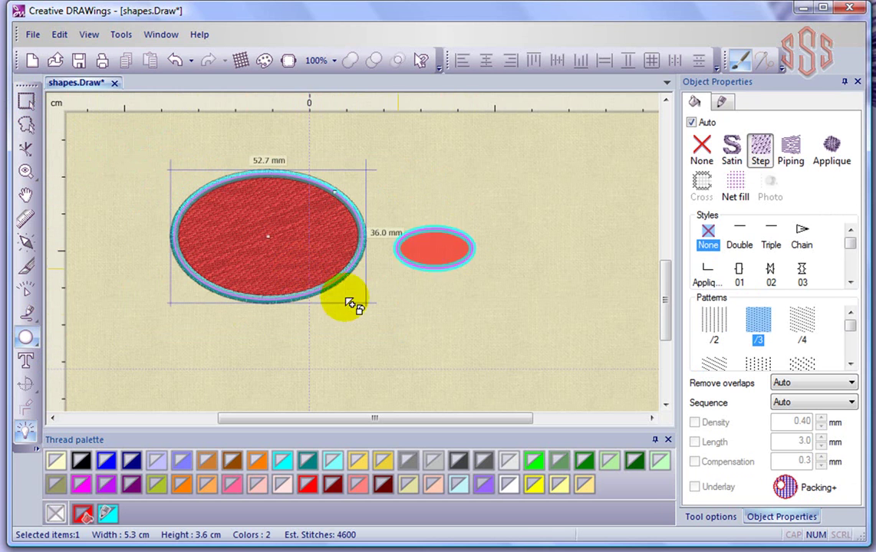
{"action": "left_click", "coordinate": [289, 346]}
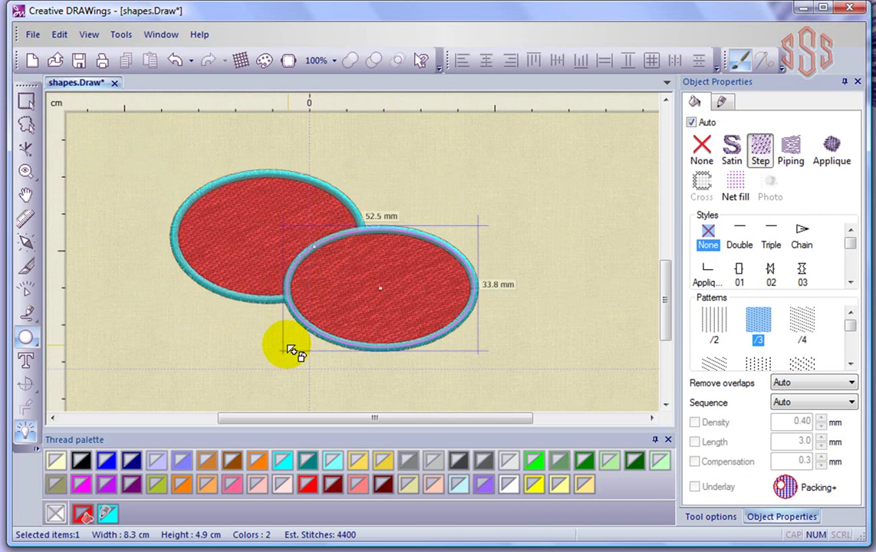
{"action": "left_click", "coordinate": [26, 102]}
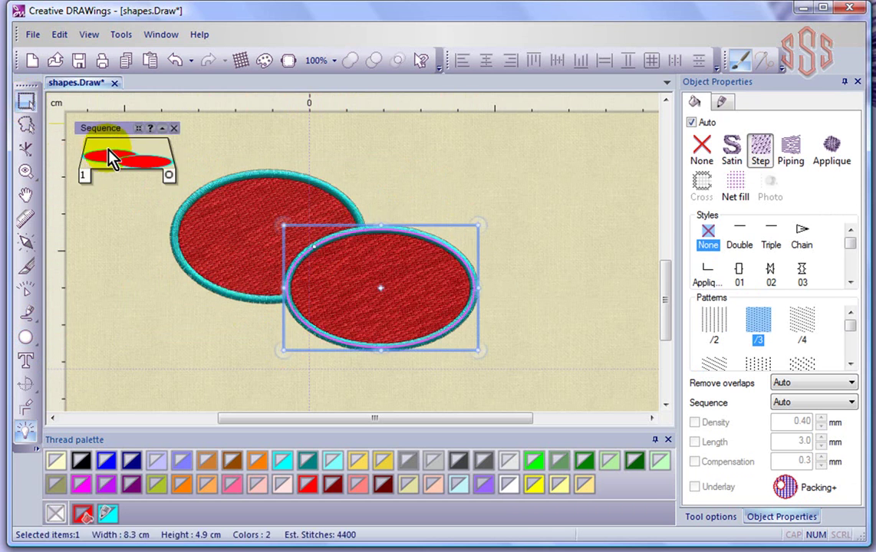
Inspect the Remove overlaps options for the upper-left ellipse's fill and choose Auto
{"action": "left_click", "coordinate": [269, 144]}
{"action": "left_click", "coordinate": [263, 220]}
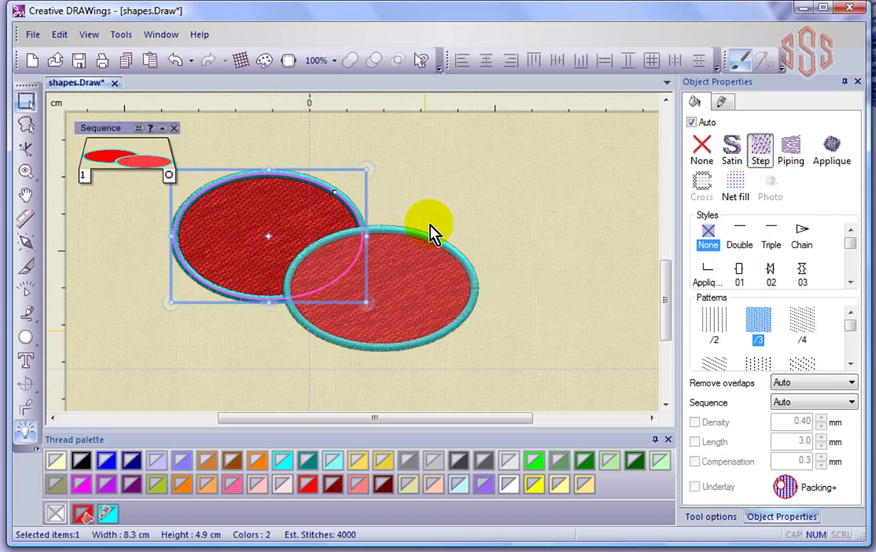
{"action": "left_click", "coordinate": [473, 161]}
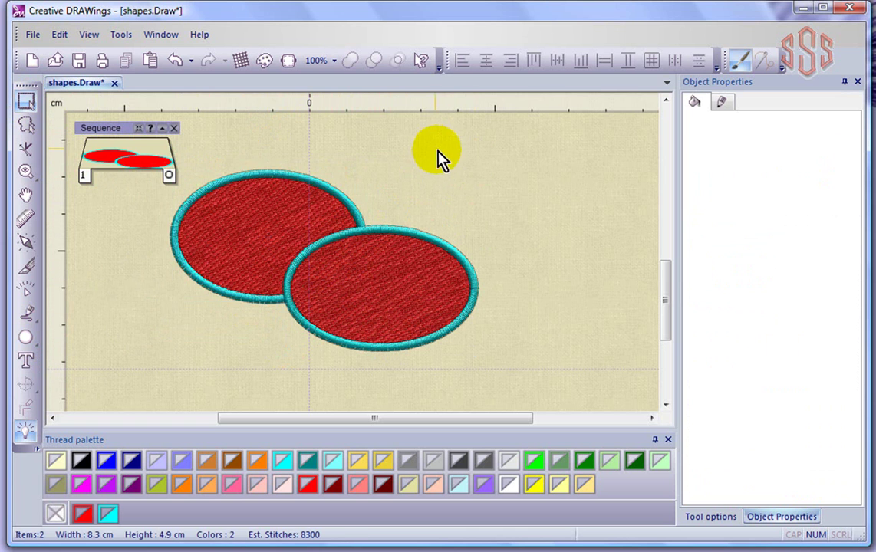
{"action": "left_click", "coordinate": [268, 228]}
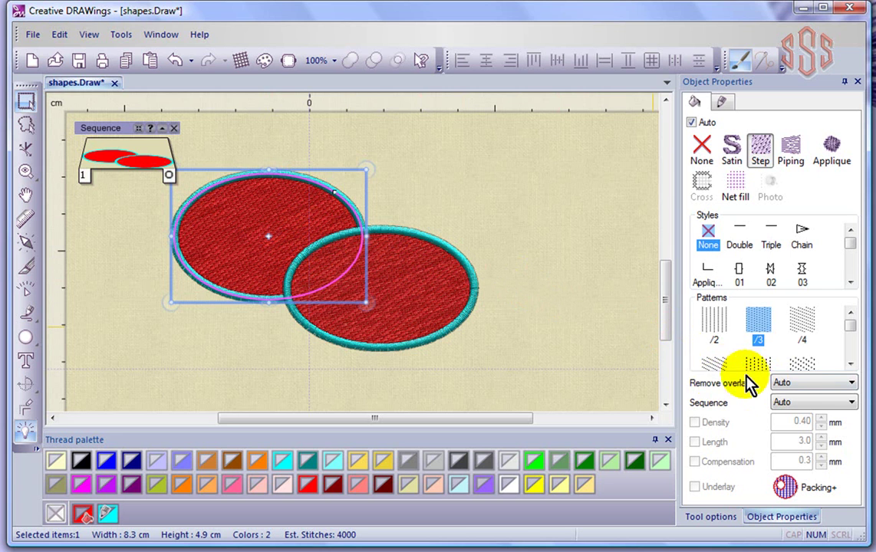
{"action": "left_click", "coordinate": [514, 163]}
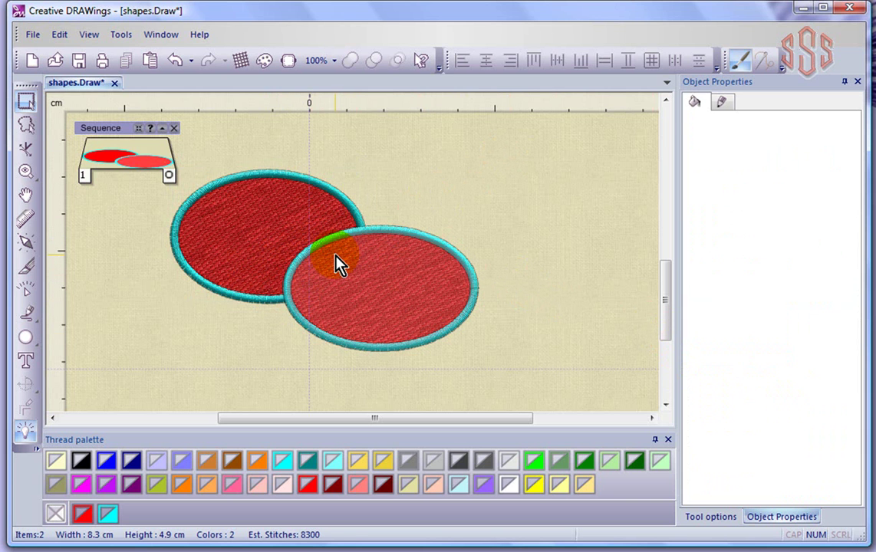
{"action": "left_click", "coordinate": [268, 214]}
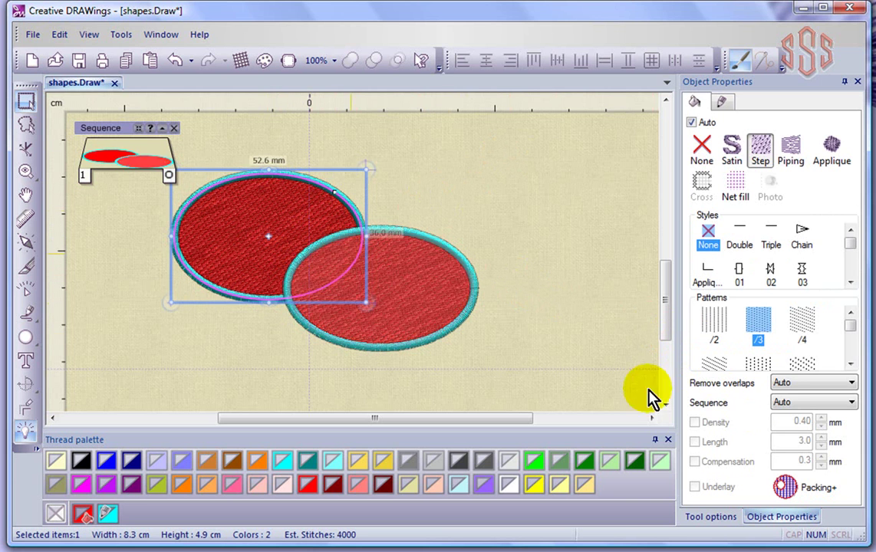
{"action": "left_click", "coordinate": [851, 383]}
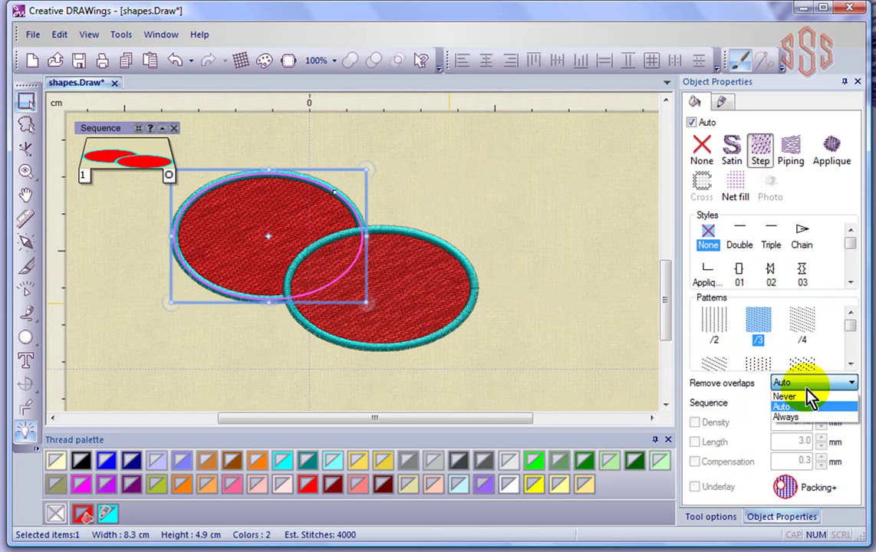
{"action": "left_click", "coordinate": [798, 415]}
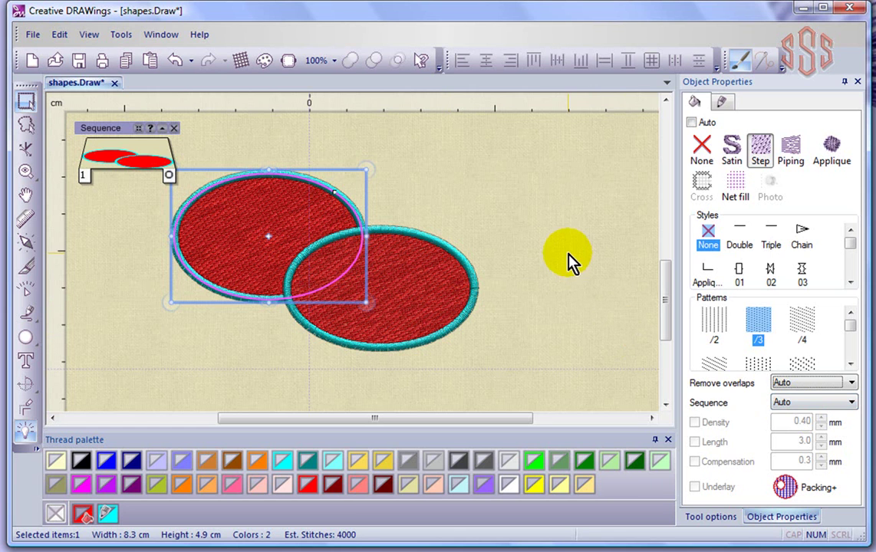
{"action": "left_click", "coordinate": [552, 243]}
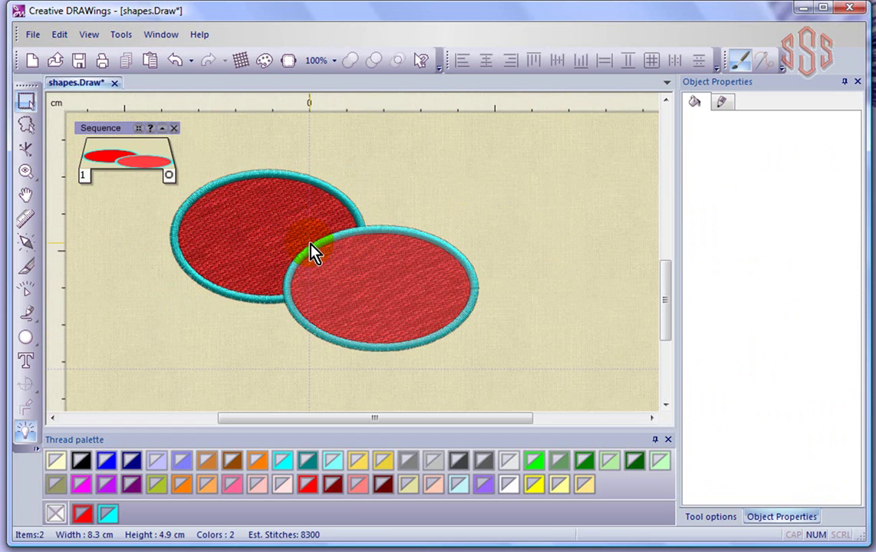
Run the Slow redraw simulation to examine how the upper-left ellipse stitches at the overlap under the Auto setting, and close it
{"action": "scroll", "coordinate": [238, 239], "scroll_direction": "up", "scroll_amount": 2}
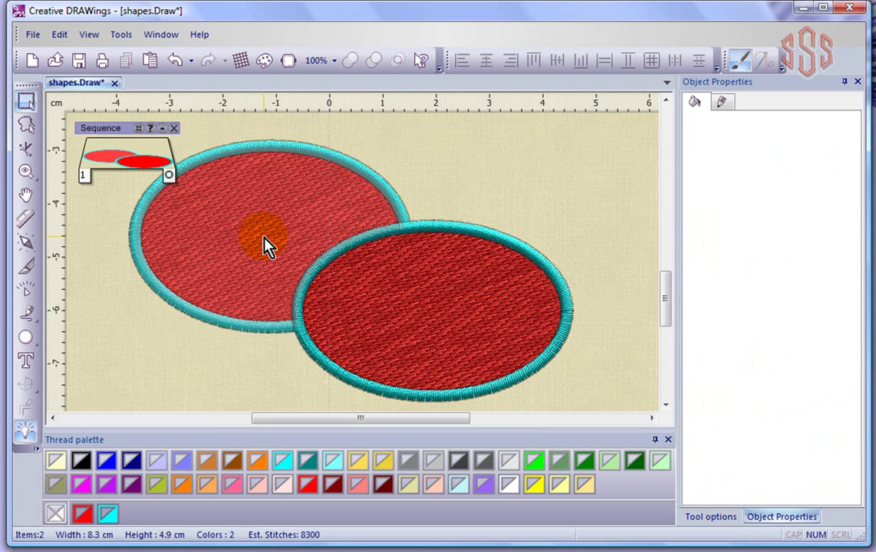
{"action": "left_click", "coordinate": [26, 295]}
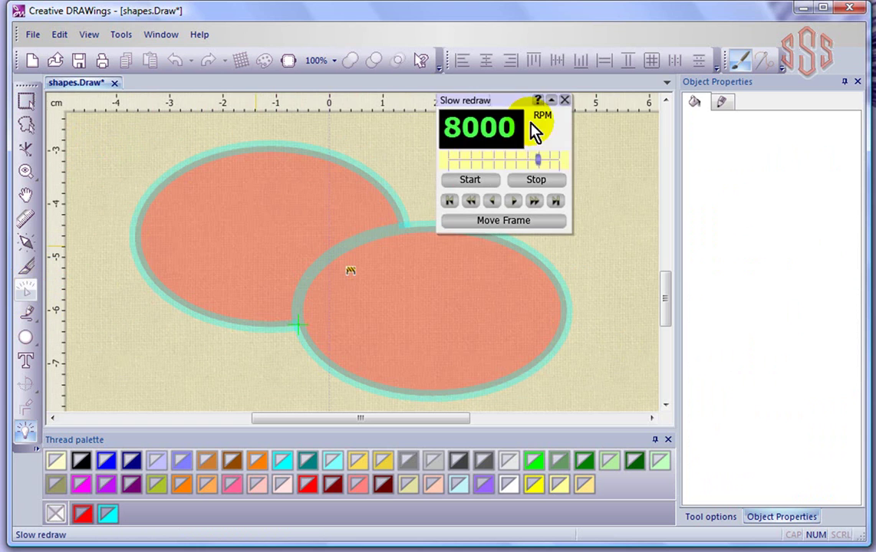
{"action": "left_click_drag", "start_coordinate": [512, 107], "coordinate": [597, 108]}
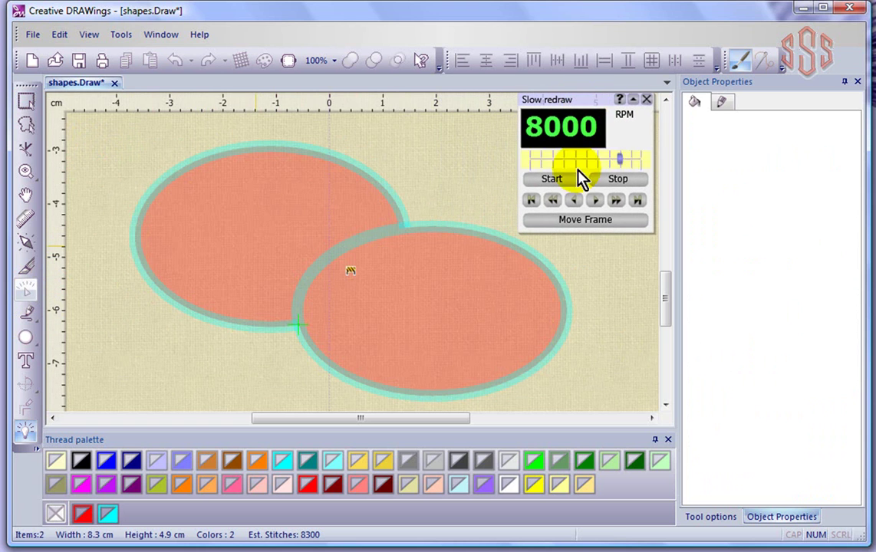
{"action": "left_click", "coordinate": [549, 184]}
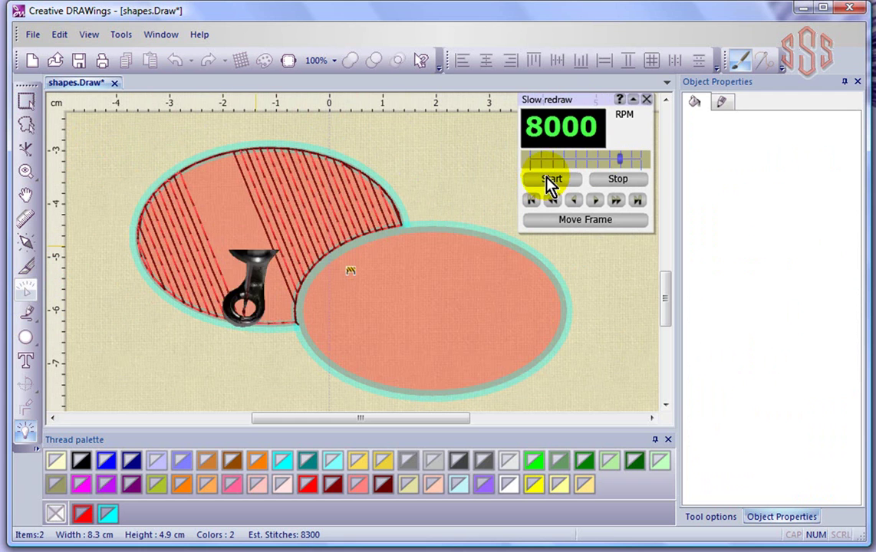
{"action": "left_click", "coordinate": [358, 293]}
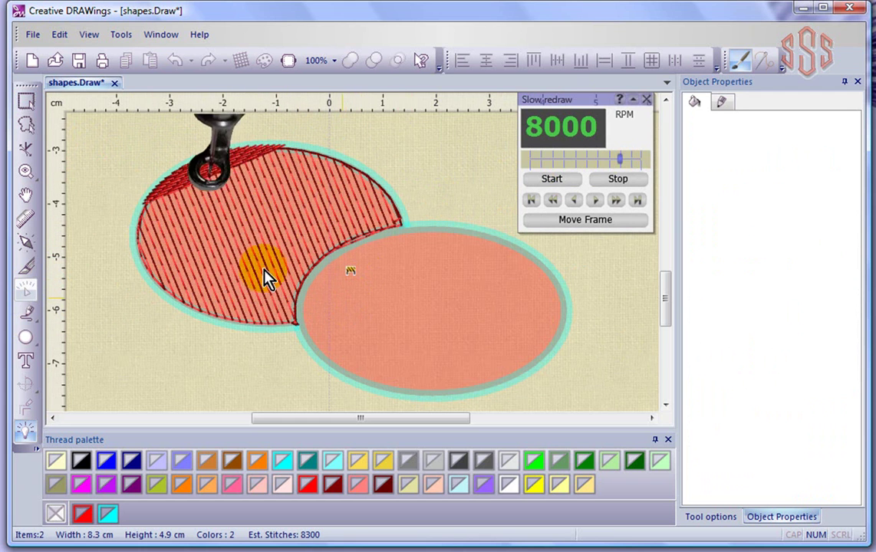
{"action": "left_click", "coordinate": [622, 188]}
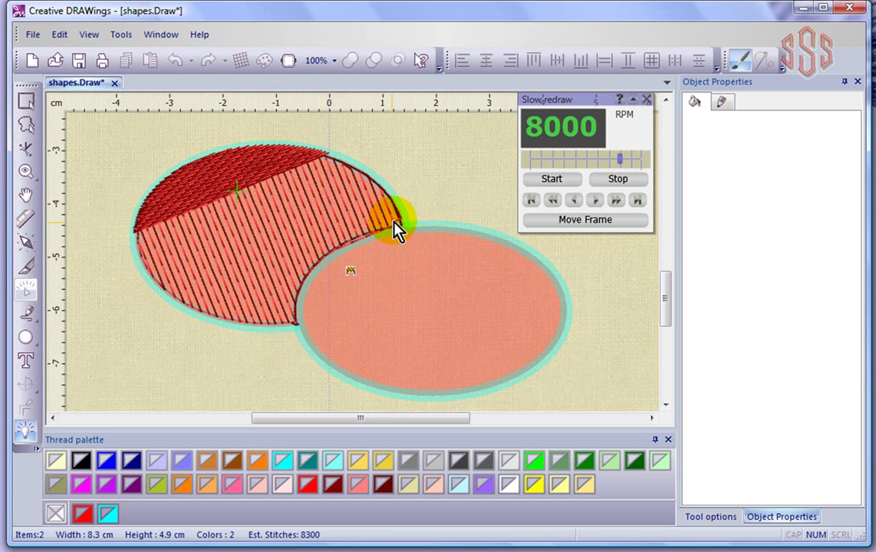
{"action": "left_click", "coordinate": [646, 100]}
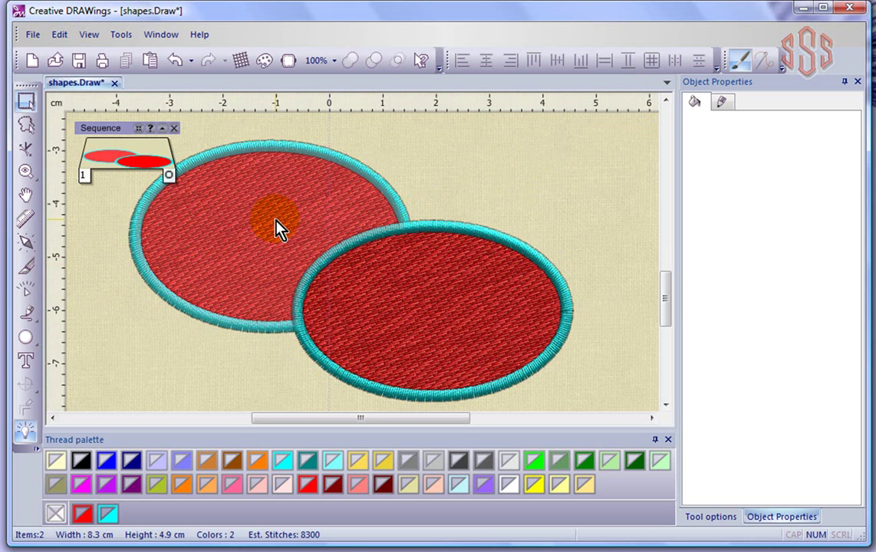
Set Remove overlaps to Never for the fills of both ellipses
{"action": "left_click", "coordinate": [275, 223]}
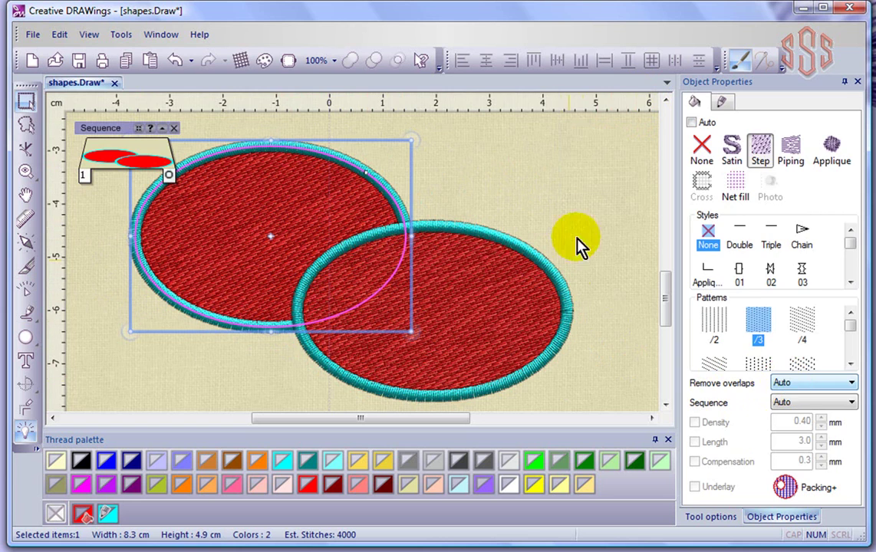
{"action": "left_click", "coordinate": [561, 211]}
{"action": "scroll", "coordinate": [558, 208], "scroll_direction": "down", "scroll_amount": 1}
{"action": "left_click_drag", "start_coordinate": [210, 132], "coordinate": [618, 387]}
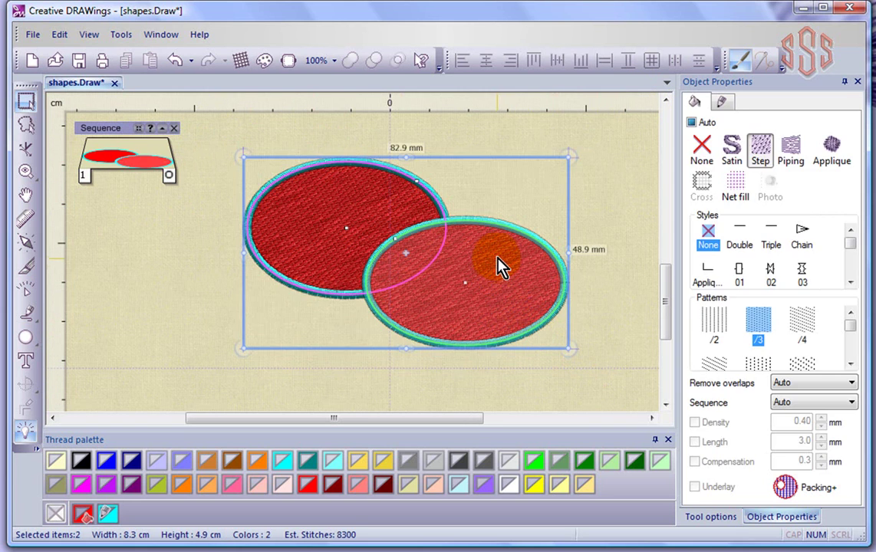
{"action": "left_click", "coordinate": [836, 384]}
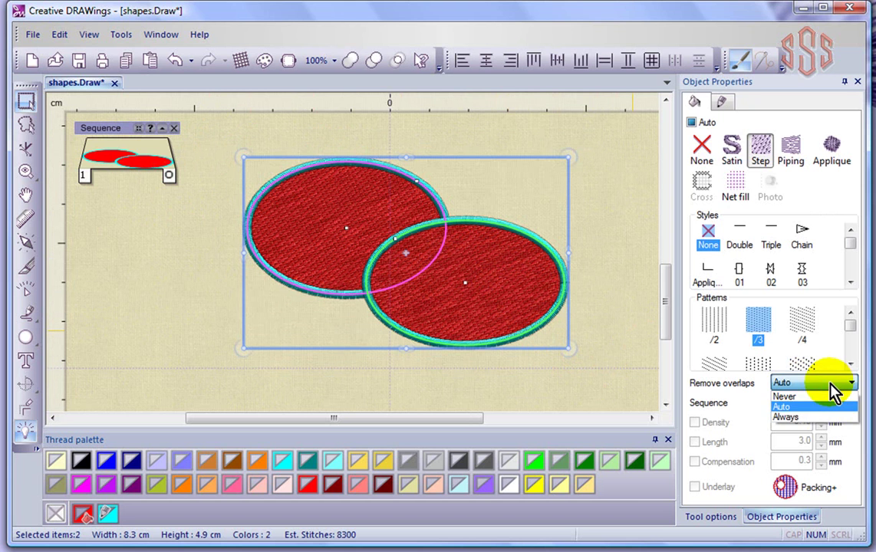
{"action": "left_click", "coordinate": [803, 397]}
{"action": "left_click", "coordinate": [542, 136]}
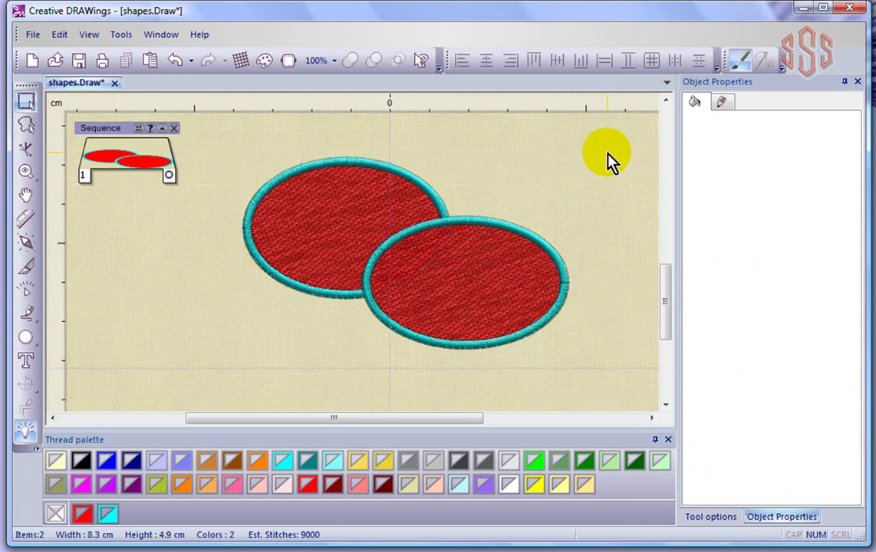
Replay the stitching in Slow redraw to examine the overlap area with overlap removal set to Never, and close the simulation
{"action": "scroll", "coordinate": [348, 205], "scroll_direction": "up", "scroll_amount": 1}
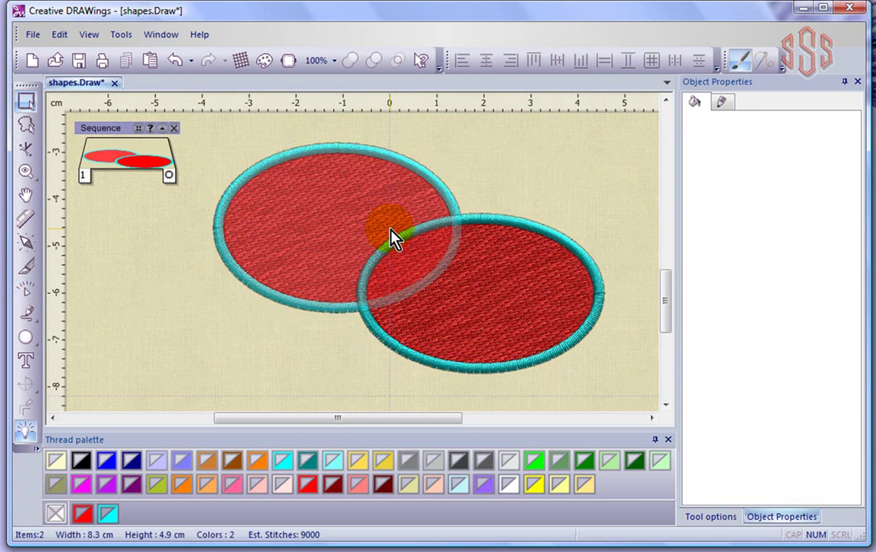
{"action": "left_click", "coordinate": [26, 292]}
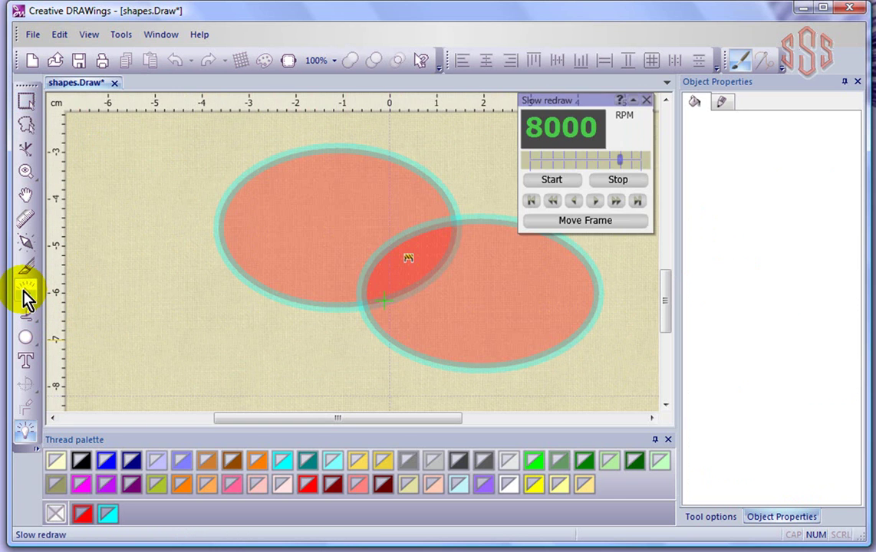
{"action": "left_click", "coordinate": [565, 184]}
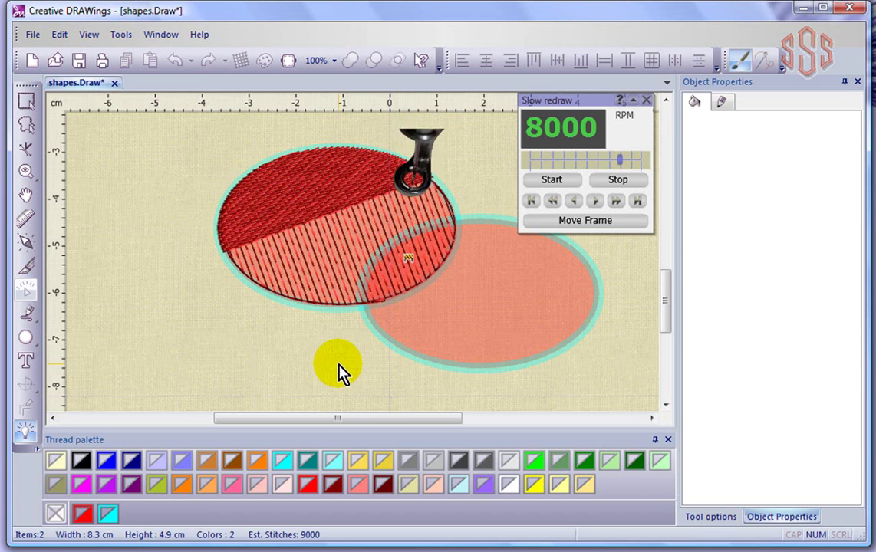
{"action": "left_click", "coordinate": [628, 188]}
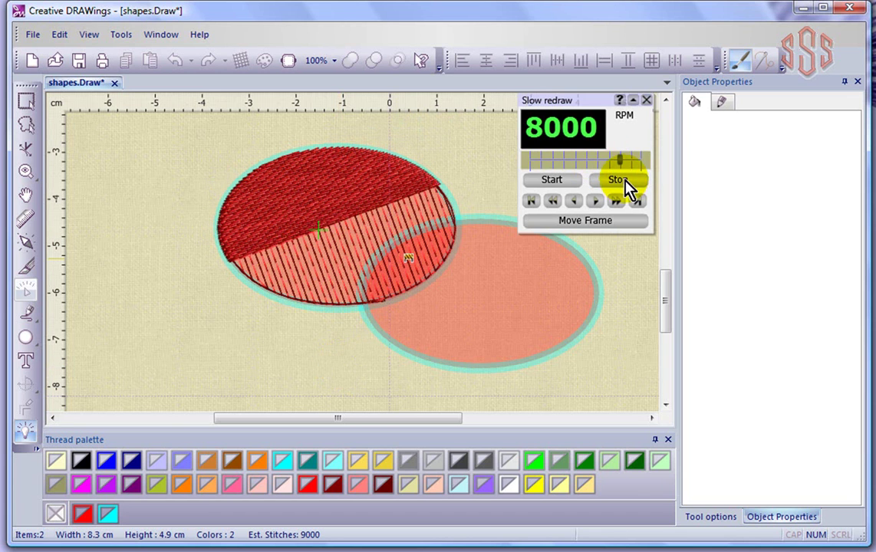
{"action": "left_click", "coordinate": [648, 101]}
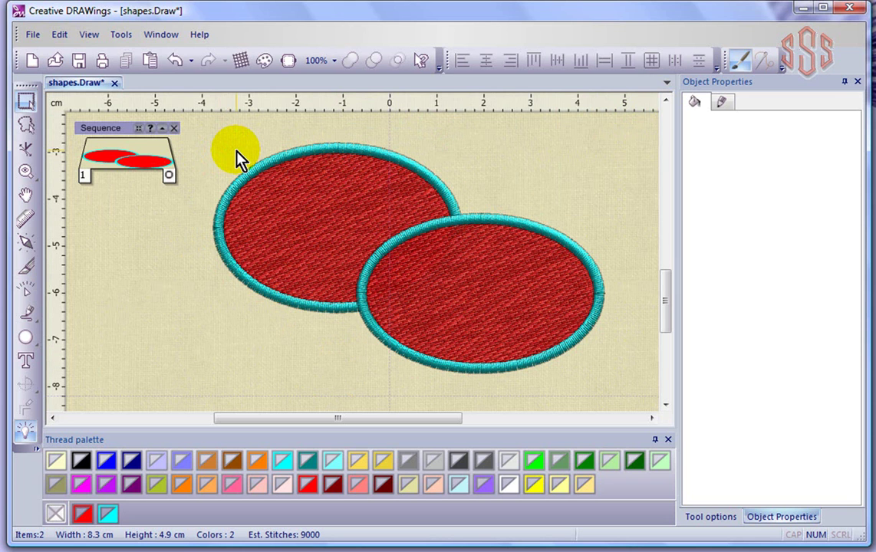
Set Remove overlaps back to Auto for the upper-left ellipse's fill and clear the selection
{"action": "left_click", "coordinate": [276, 190]}
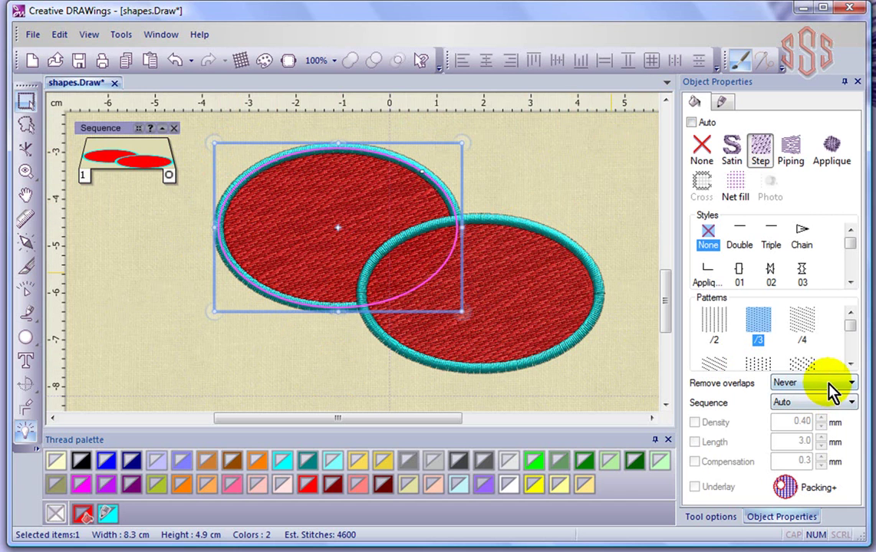
{"action": "left_click", "coordinate": [827, 382]}
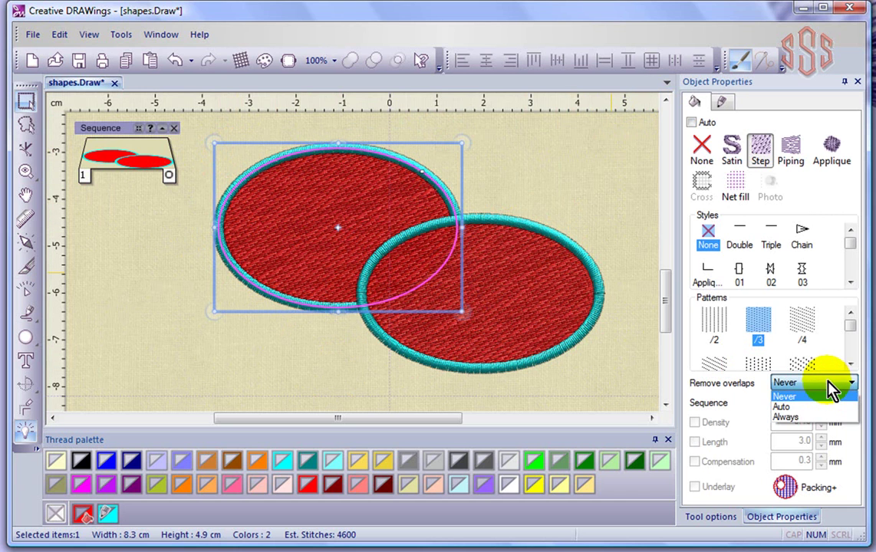
{"action": "left_click", "coordinate": [794, 407]}
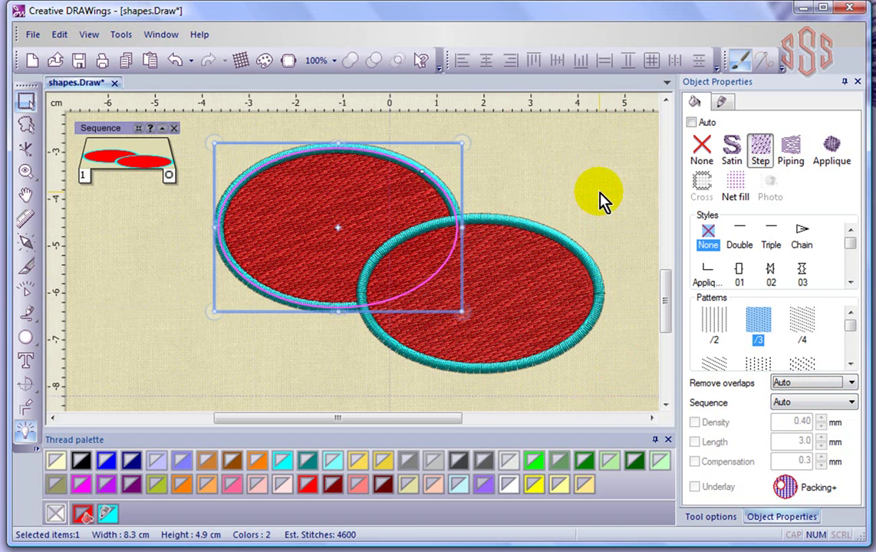
{"action": "left_click", "coordinate": [332, 198]}
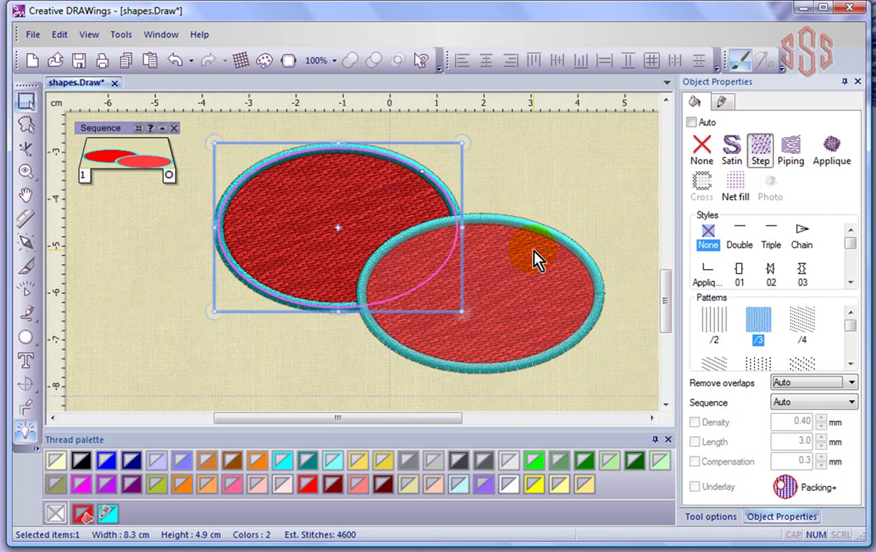
{"action": "left_click", "coordinate": [634, 205]}
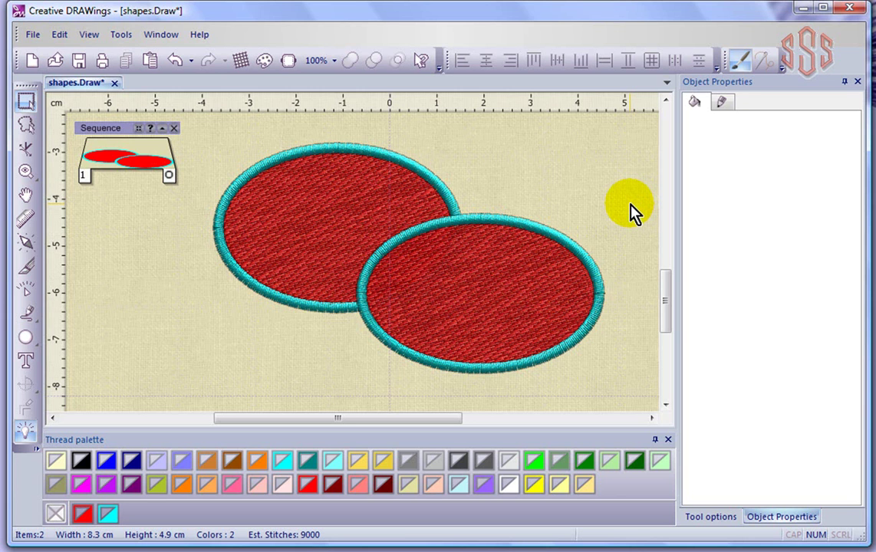
Try To start as the Sequence for the upper-left ellipse's fill, settle on To end, and deselect the ellipse
{"action": "left_click", "coordinate": [349, 222]}
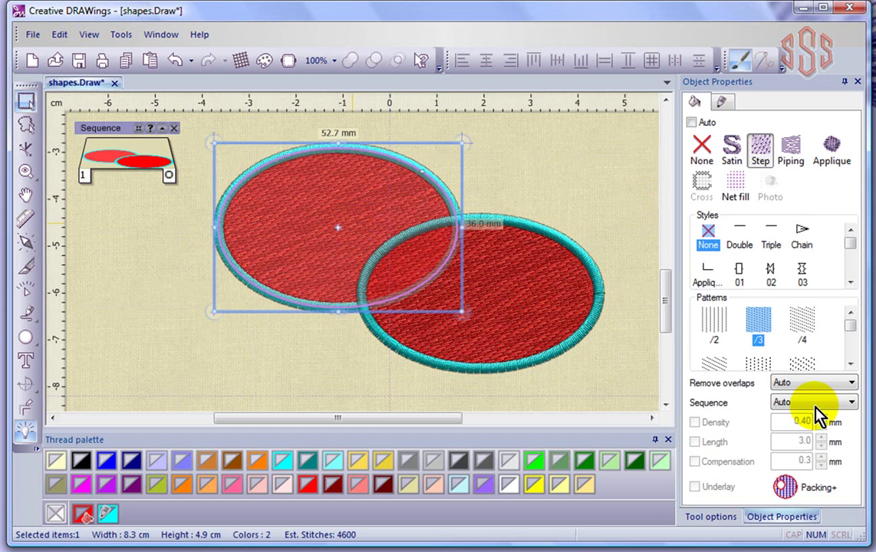
{"action": "left_click", "coordinate": [816, 405]}
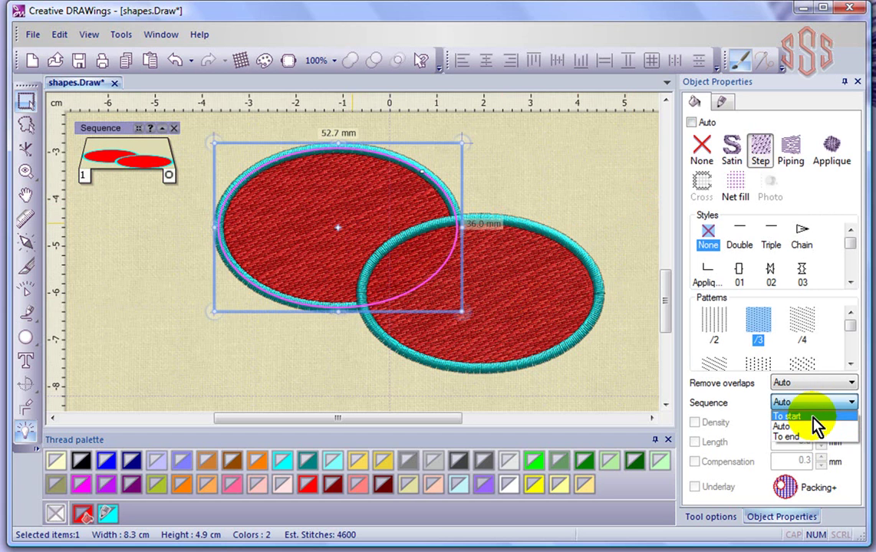
{"action": "left_click", "coordinate": [815, 427]}
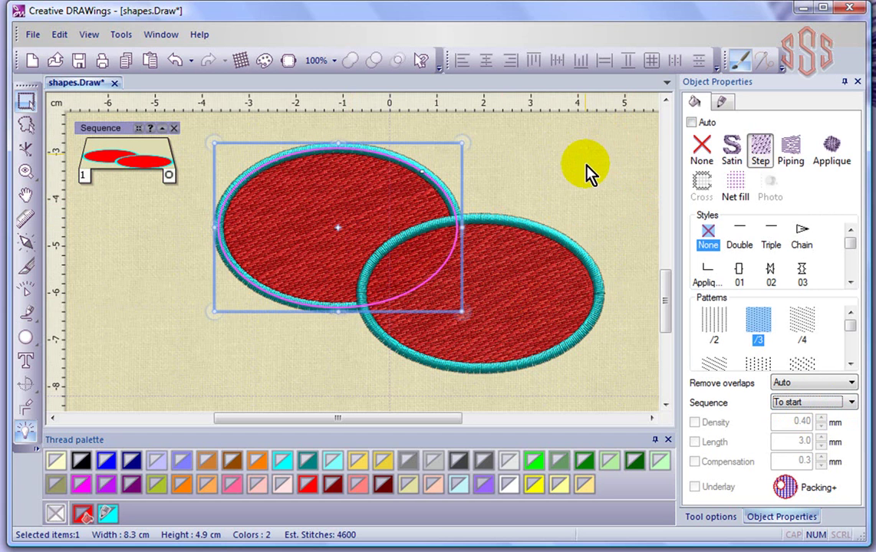
{"action": "left_click", "coordinate": [810, 437]}
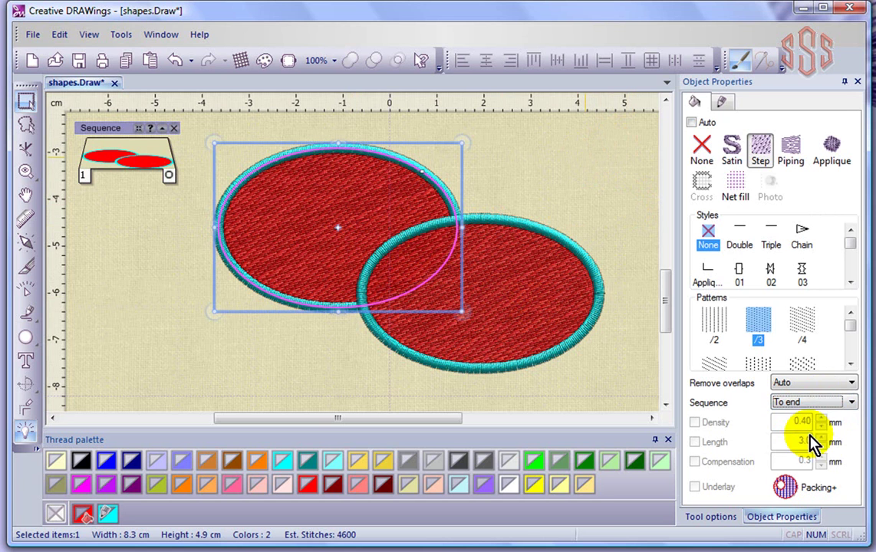
{"action": "left_click", "coordinate": [563, 176]}
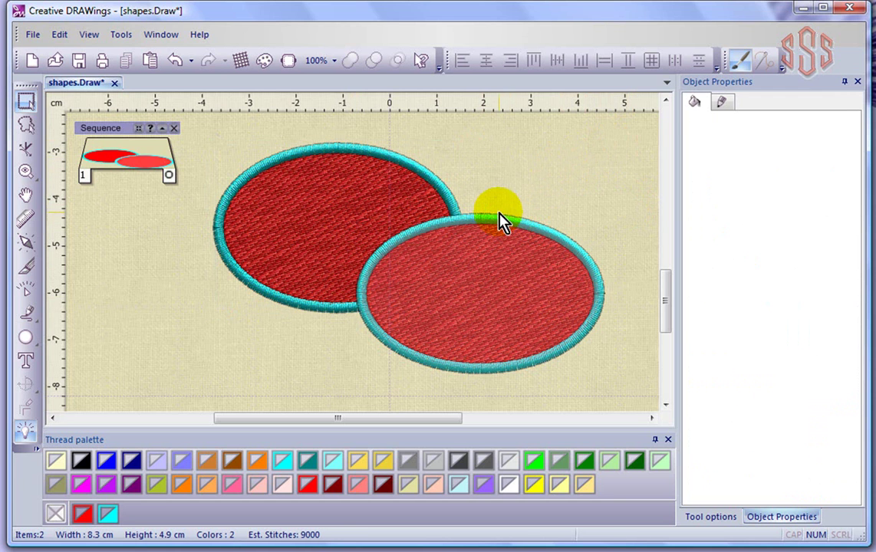
Run the Slow redraw simulation to examine the ellipses' stitching order and overlap with the To end sequence, and close it
{"action": "left_click", "coordinate": [28, 293]}
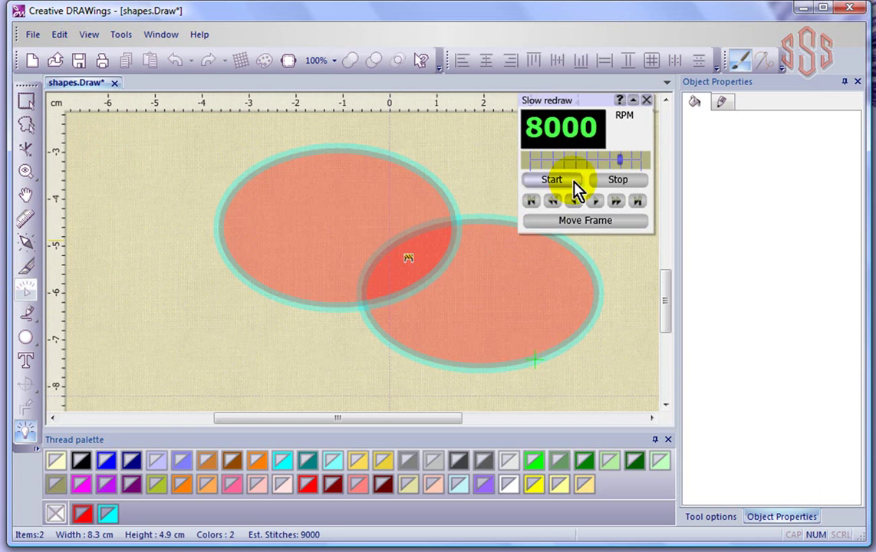
{"action": "left_click", "coordinate": [562, 183]}
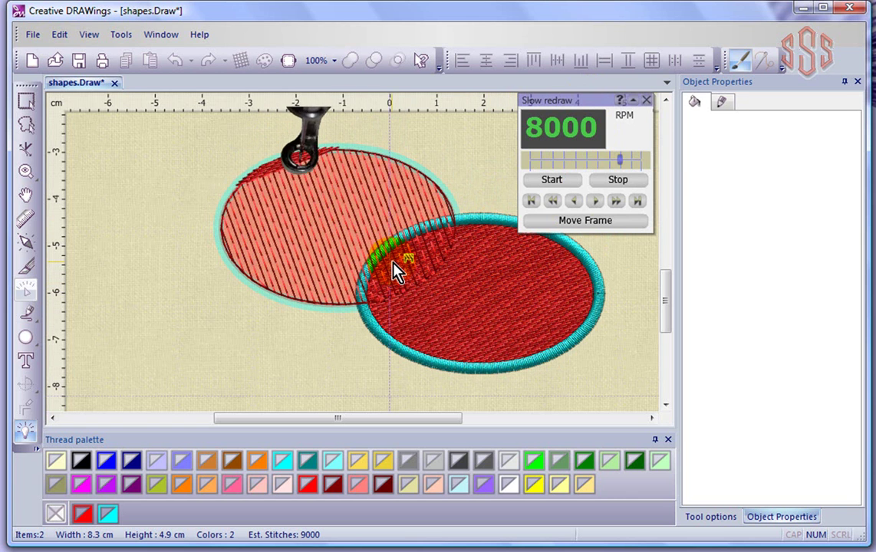
{"action": "left_click", "coordinate": [621, 181]}
{"action": "left_click", "coordinate": [646, 100]}
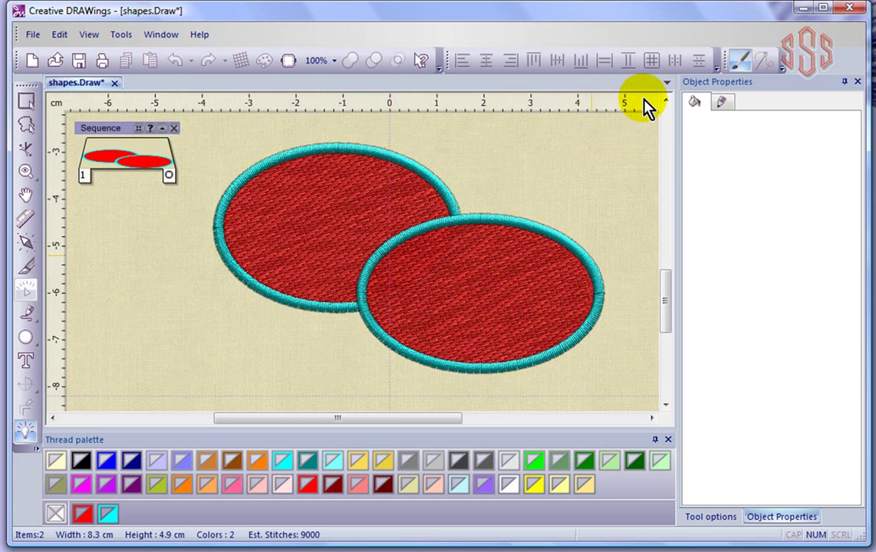
Select the upper-left ellipse to access its fill properties
{"action": "left_click", "coordinate": [331, 224]}
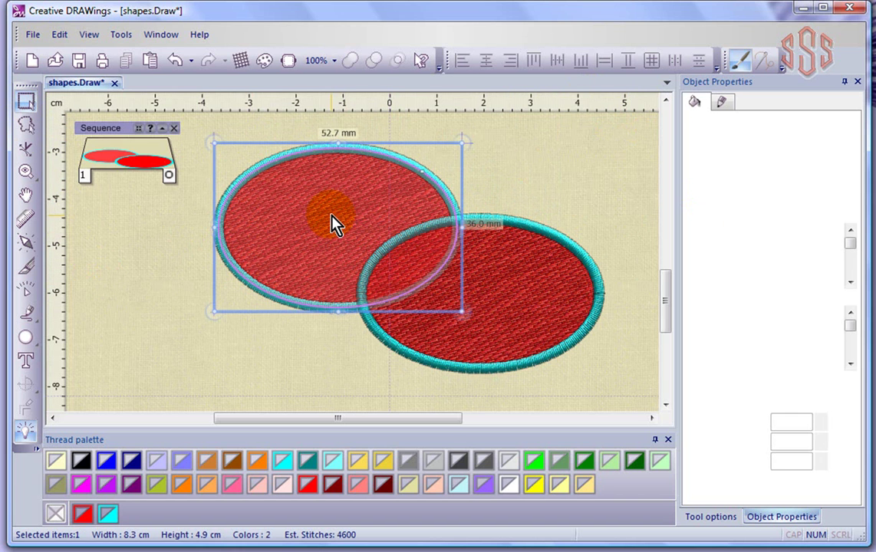